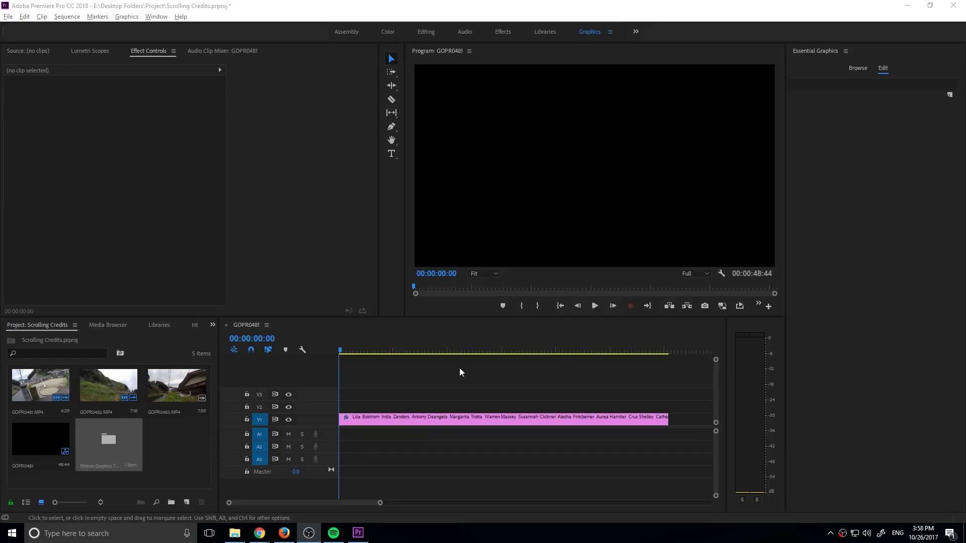
# Play and scrub through the existing credits roll, then select the V1 credits clip.
pyautogui.click(365, 348)
pyautogui.press('space')
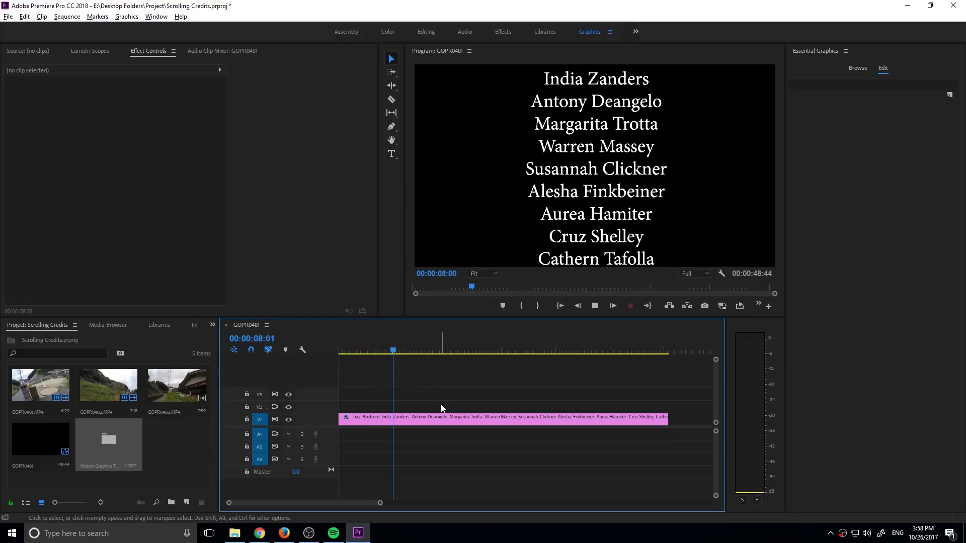
pyautogui.press('space')
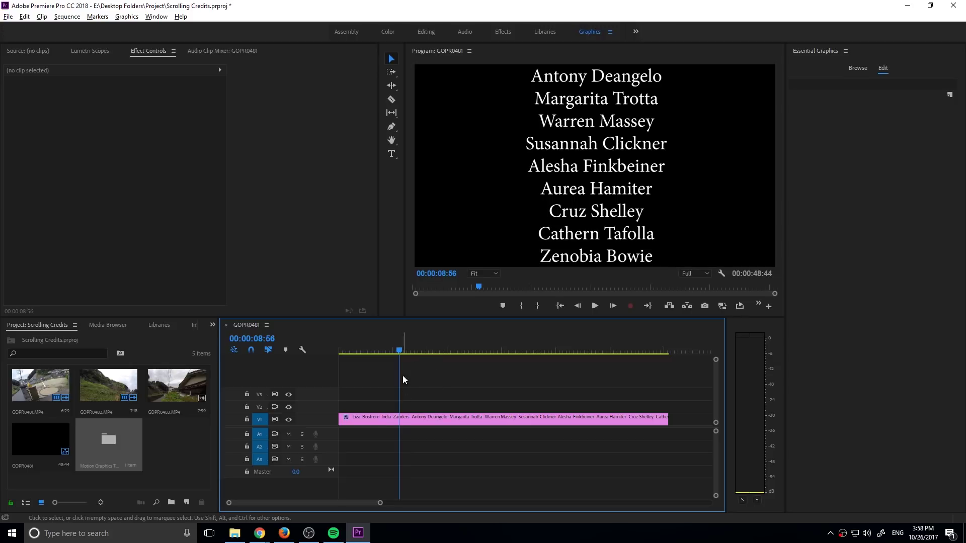
pyautogui.moveTo(338, 351); pyautogui.dragTo(395, 377)
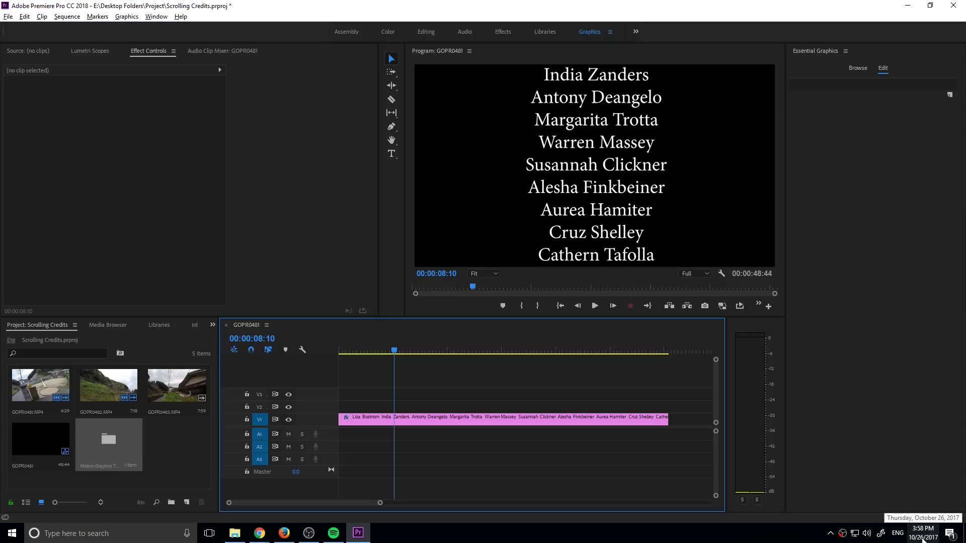
pyautogui.click(418, 340)
pyautogui.press('space')
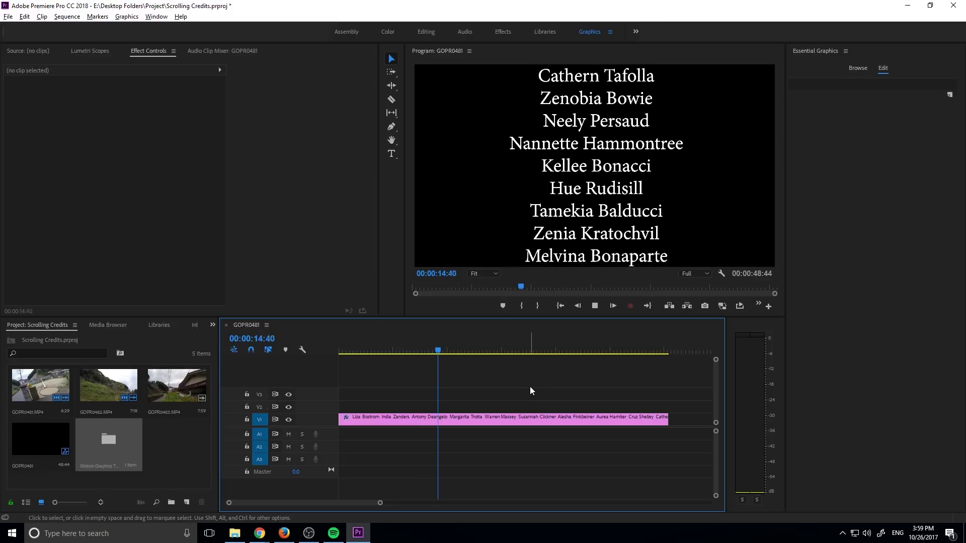
pyautogui.moveTo(570, 399); pyautogui.dragTo(512, 448)
# Delete the credits clip, pick the Type tool, and reload the Graphics workspace to show Browse.
pyautogui.press('Delete')
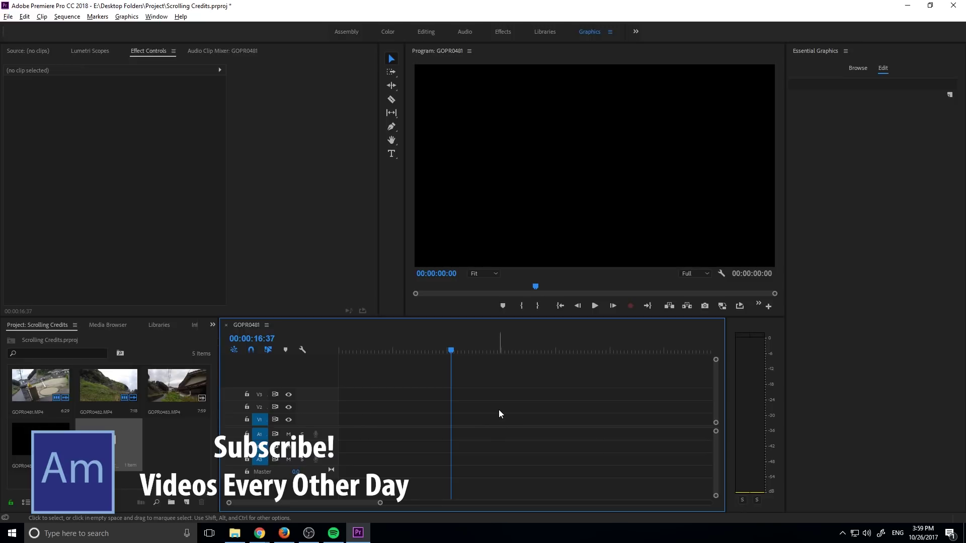
pyautogui.click(388, 157)
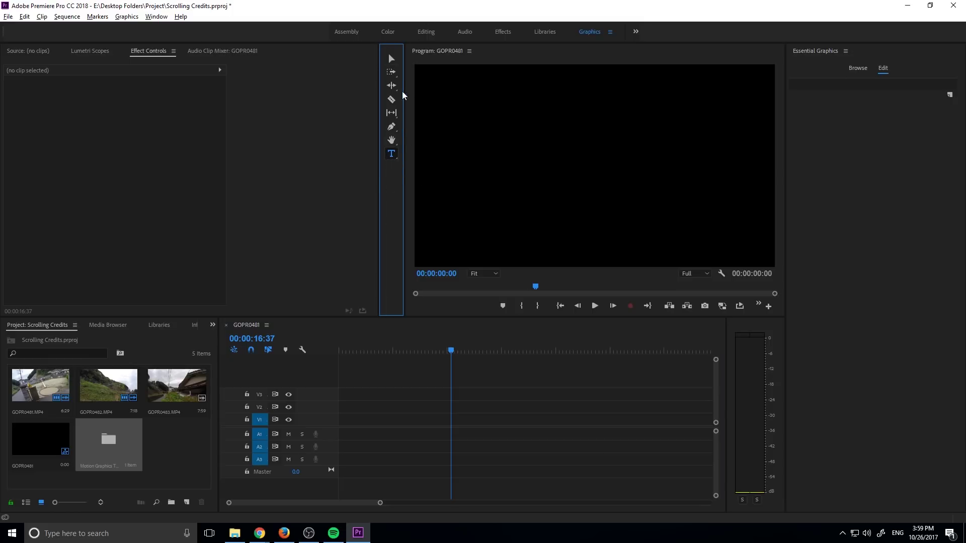
pyautogui.click(425, 31)
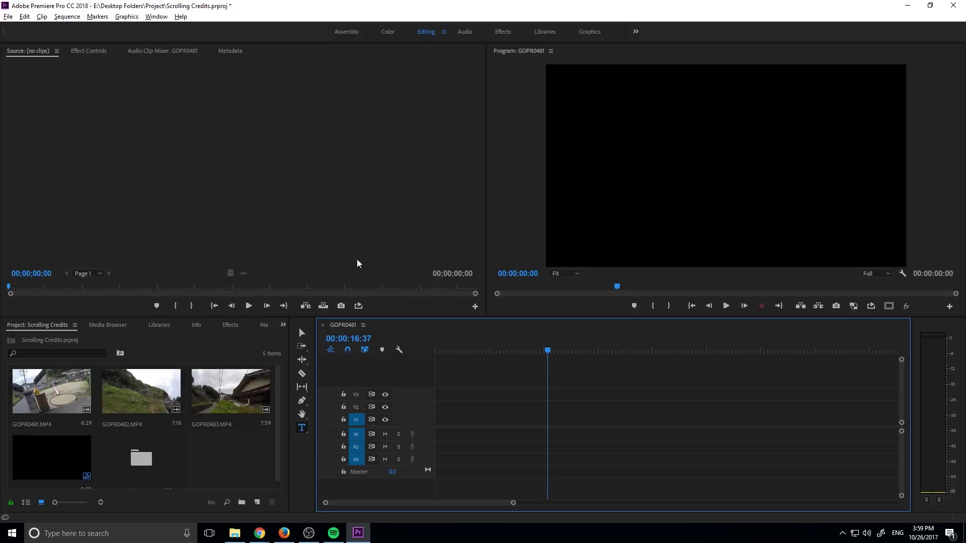
pyautogui.click(589, 31)
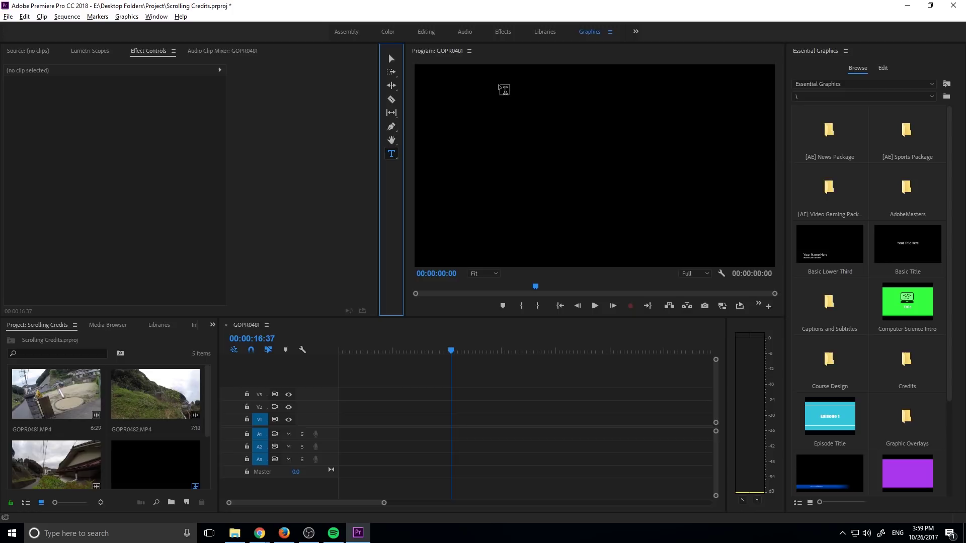
# Create a text box on the frame and paste in the names list copied from Chrome.
pyautogui.click(499, 85)
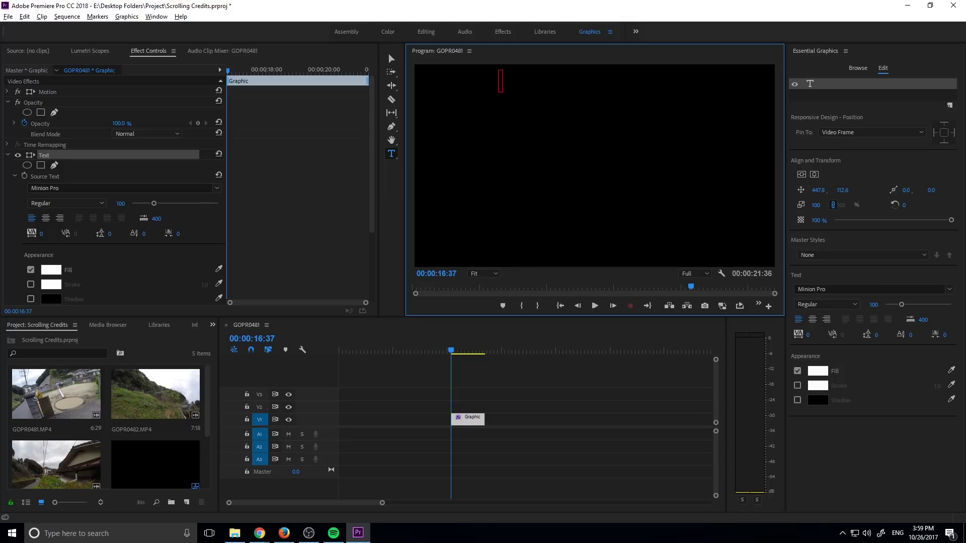
pyautogui.hotkey('alt', 'Tab')
pyautogui.moveTo(965, 151); pyautogui.dragTo(347, 90)
pyautogui.hotkey('alt', 'Tab')
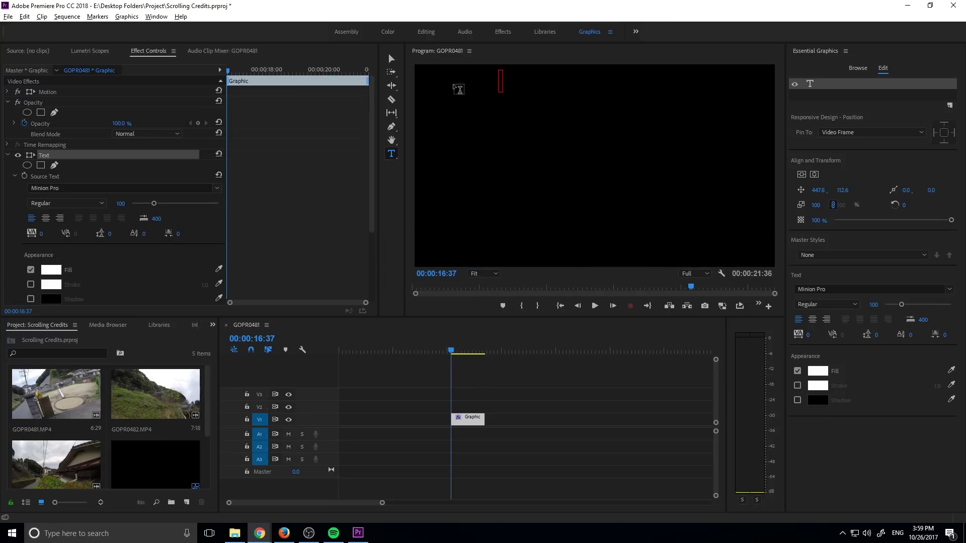
pyautogui.click(500, 75)
pyautogui.hotkey('ctrl', 'v')
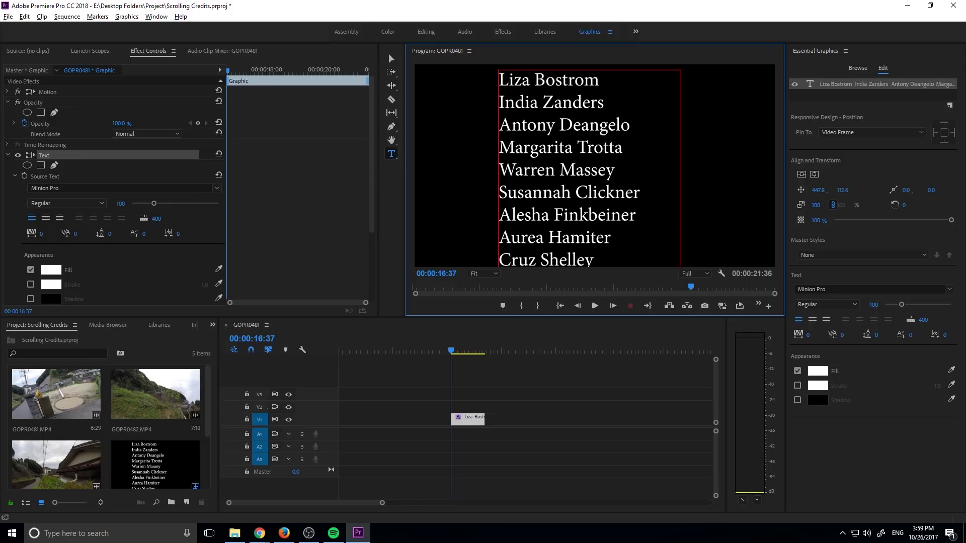
pyautogui.click(555, 147)
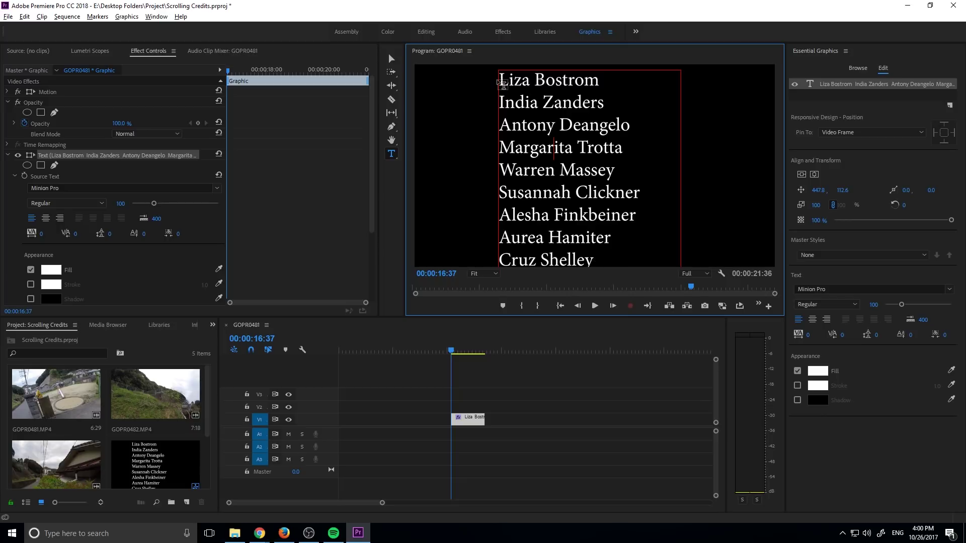
pyautogui.moveTo(427, 82); pyautogui.dragTo(472, 162)
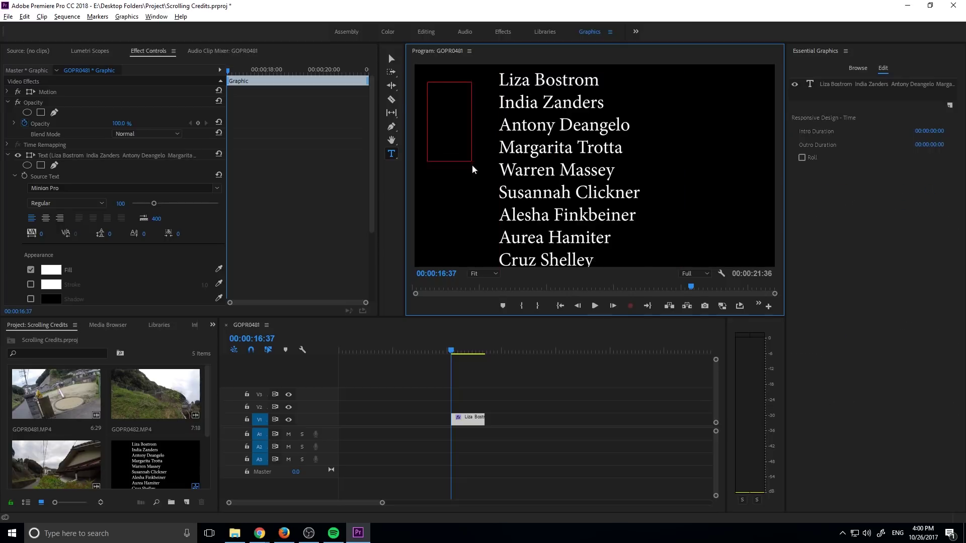
pyautogui.hotkey('ctrl', 'v')
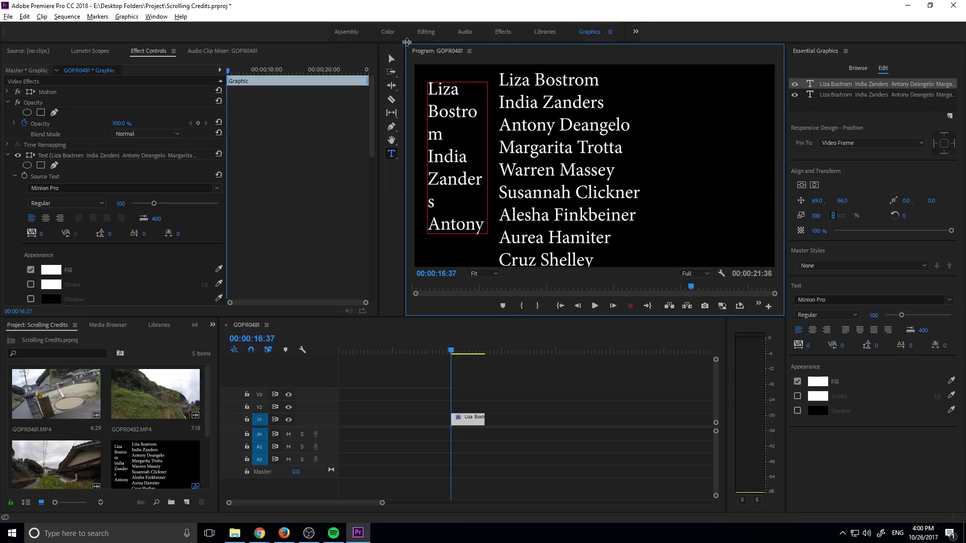
pyautogui.press('v')
pyautogui.press('Delete')
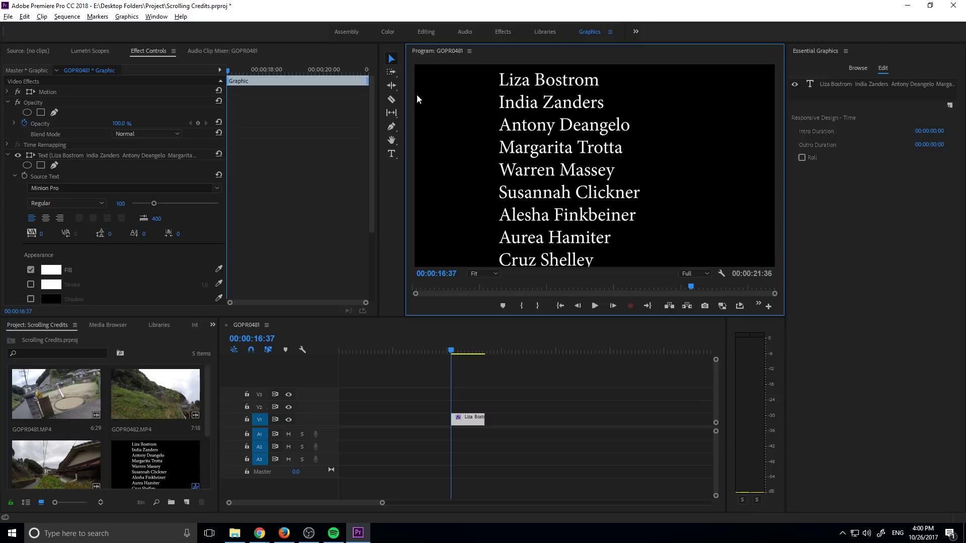
pyautogui.click(391, 154)
pyautogui.click(442, 123)
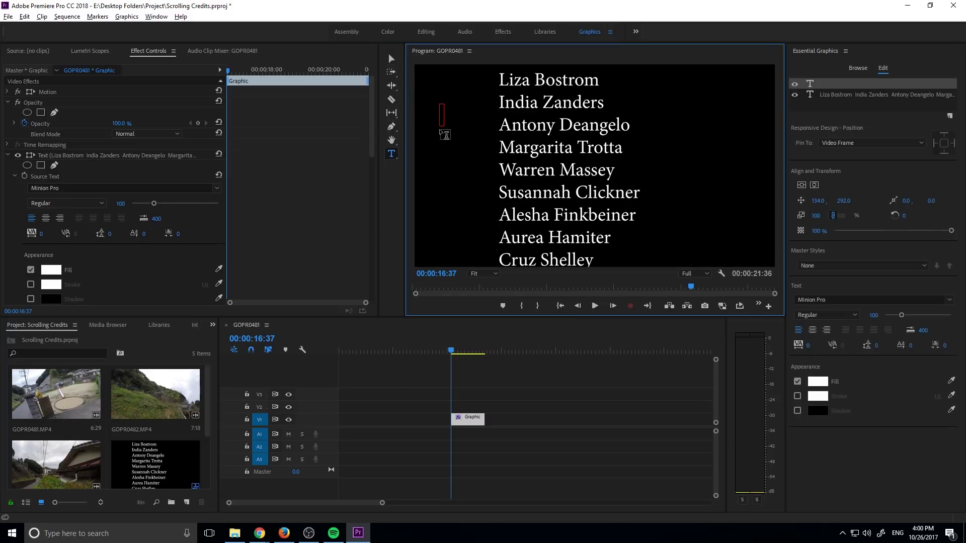
pyautogui.write('fgdfgdfgdfgfd')
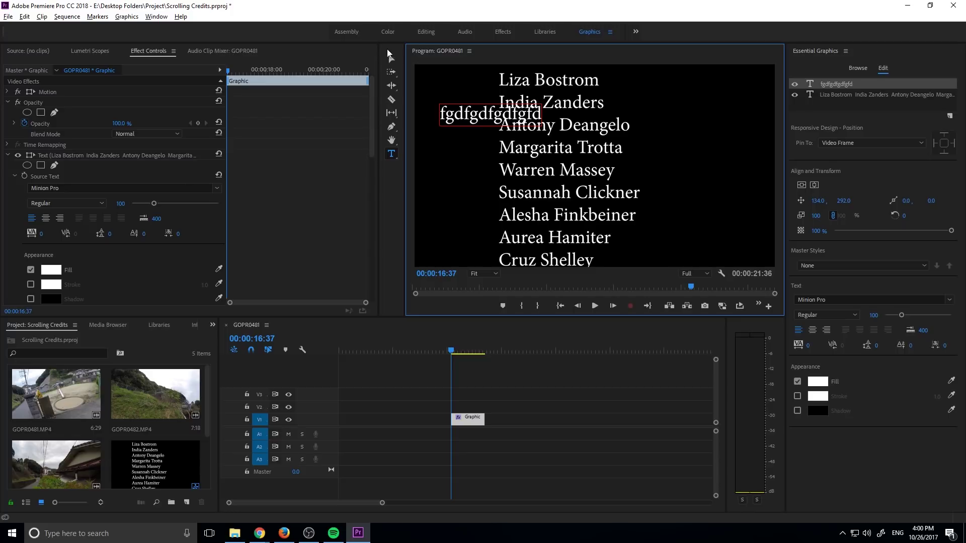
pyautogui.hotkey('ctrl', 'z')
pyautogui.hotkey('ctrl', 'z')
pyautogui.click(392, 59)
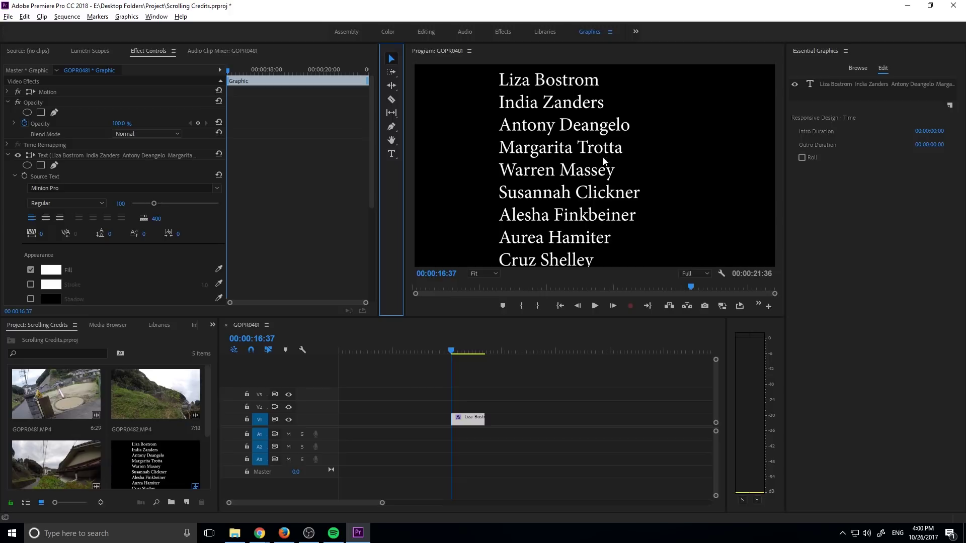
# Select all the credit names and center-align the text.
pyautogui.click(565, 161)
pyautogui.doubleClick(545, 123)
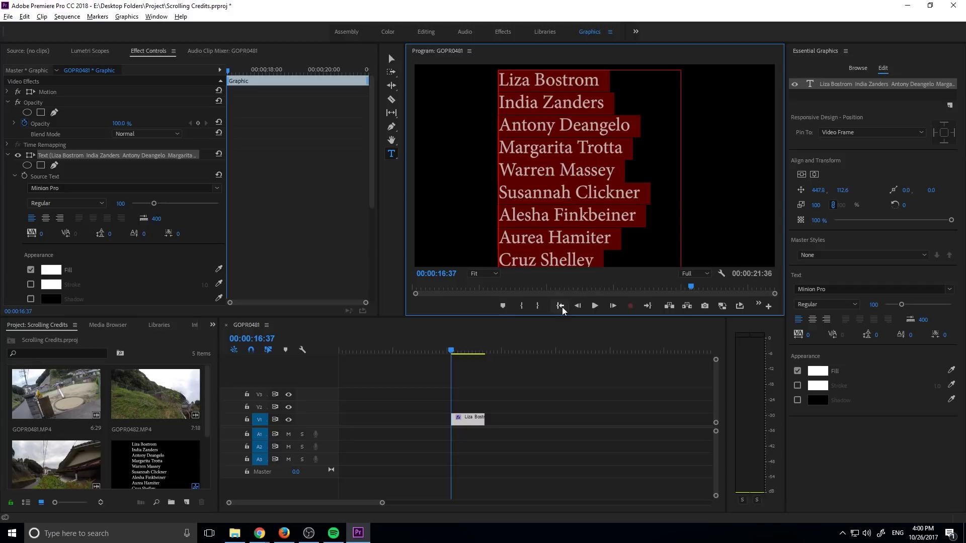
pyautogui.click(571, 123)
pyautogui.doubleClick(571, 123)
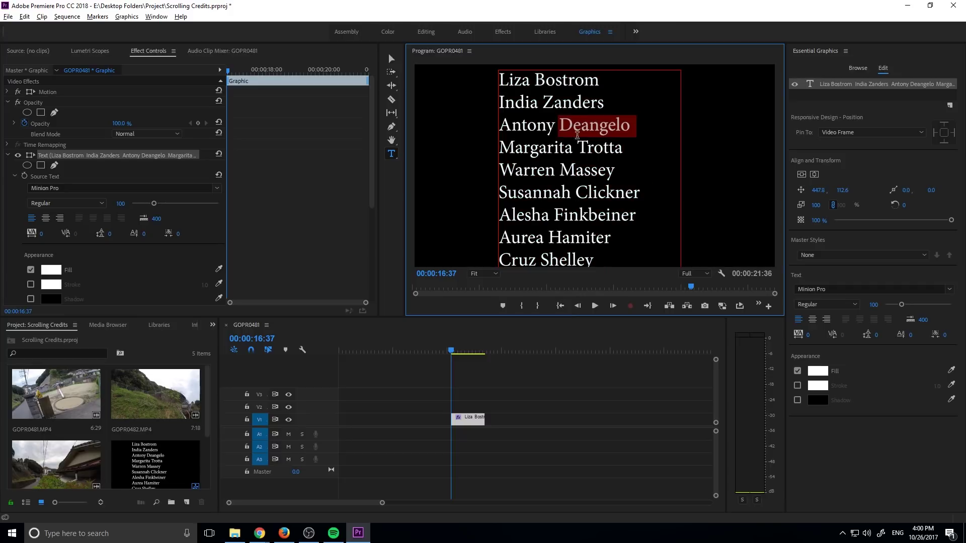
pyautogui.hotkey('ctrl', 'a')
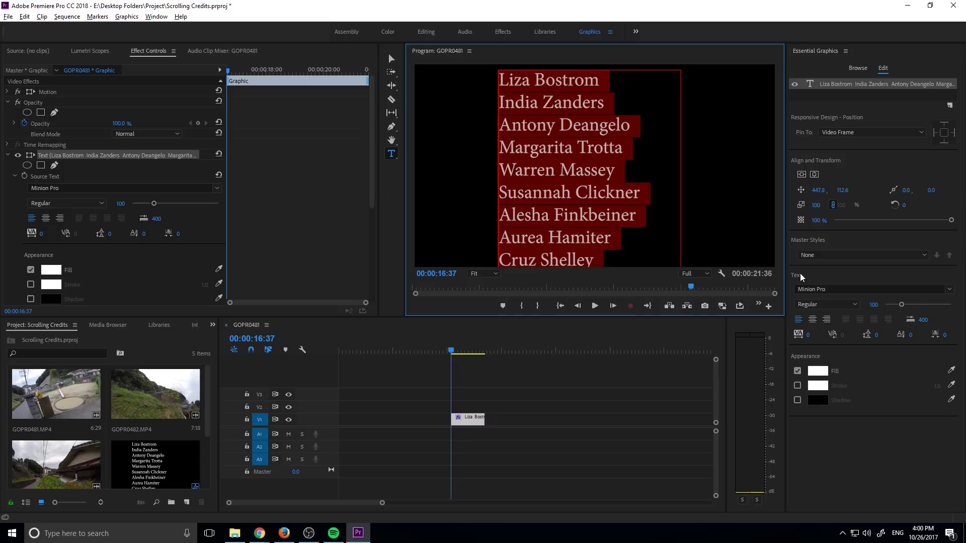
pyautogui.click(814, 322)
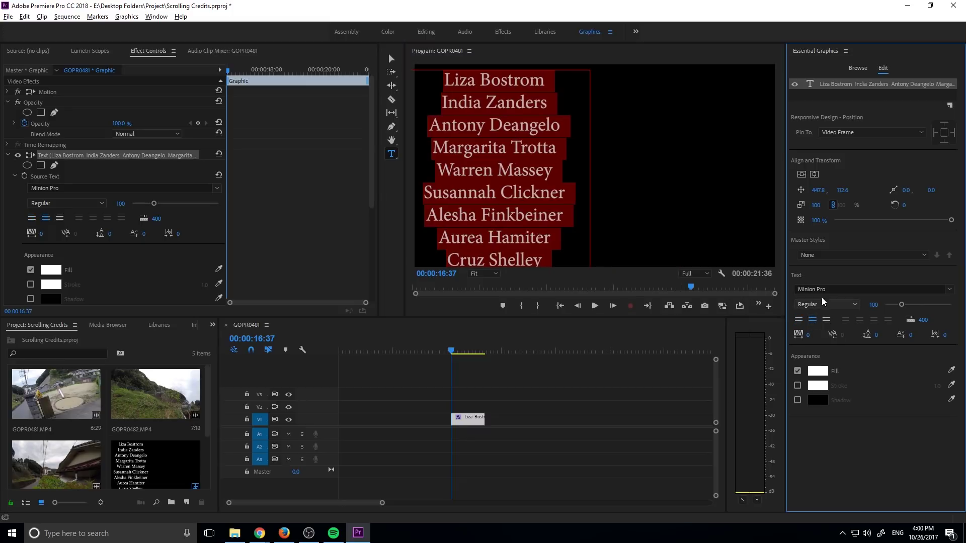
# Scroll through the Essential Graphics font list to look for Minion Pro Bold Cond.
pyautogui.scroll(-2, 830, 288)
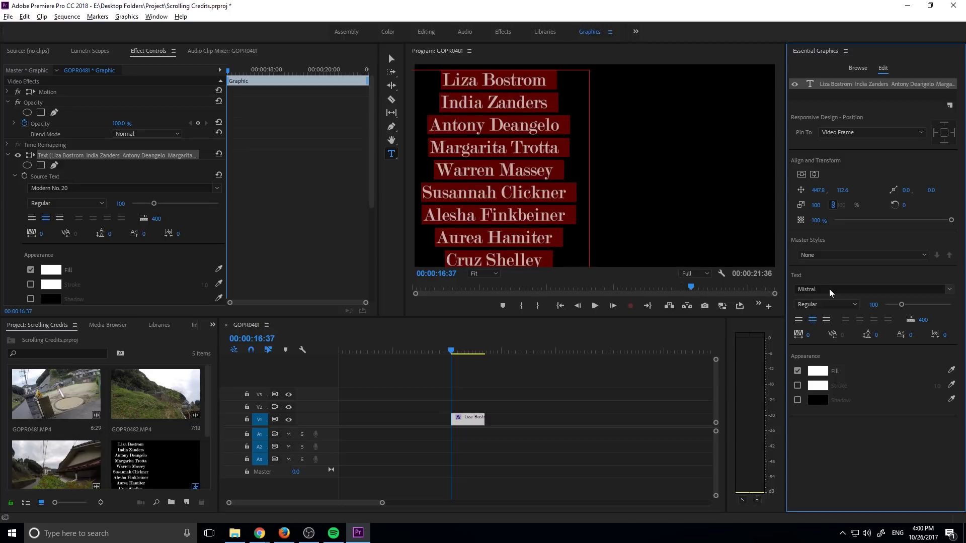
pyautogui.scroll(2, 829, 289)
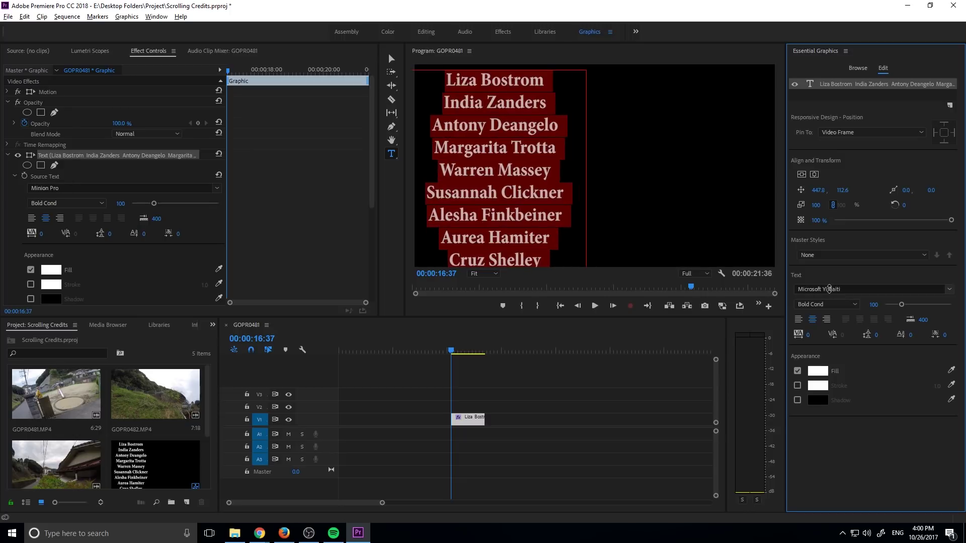
pyautogui.scroll(-1, 829, 288)
# Exit text editing and center the names block horizontally at position 959.8, 125.5.
pyautogui.press('Escape')
pyautogui.moveTo(497, 115); pyautogui.dragTo(507, 117)
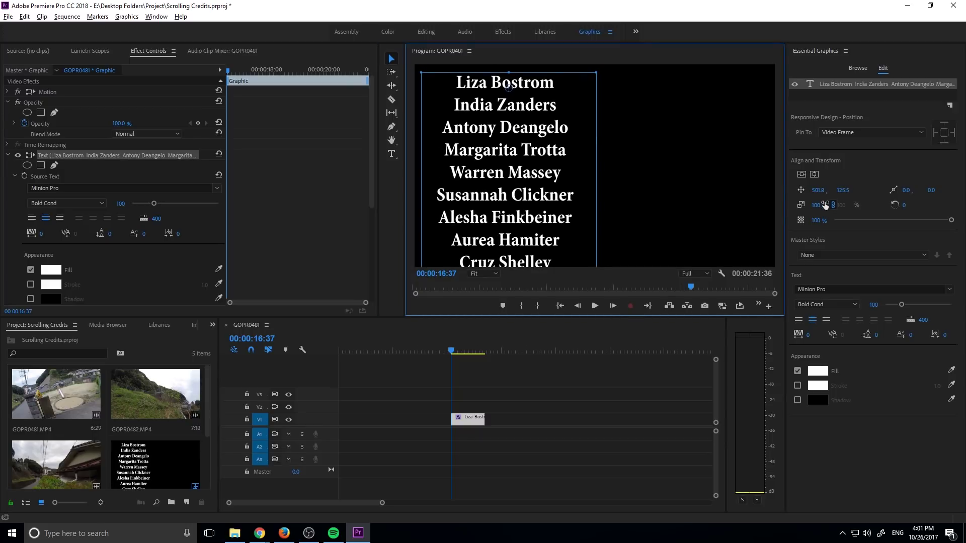
pyautogui.click(816, 173)
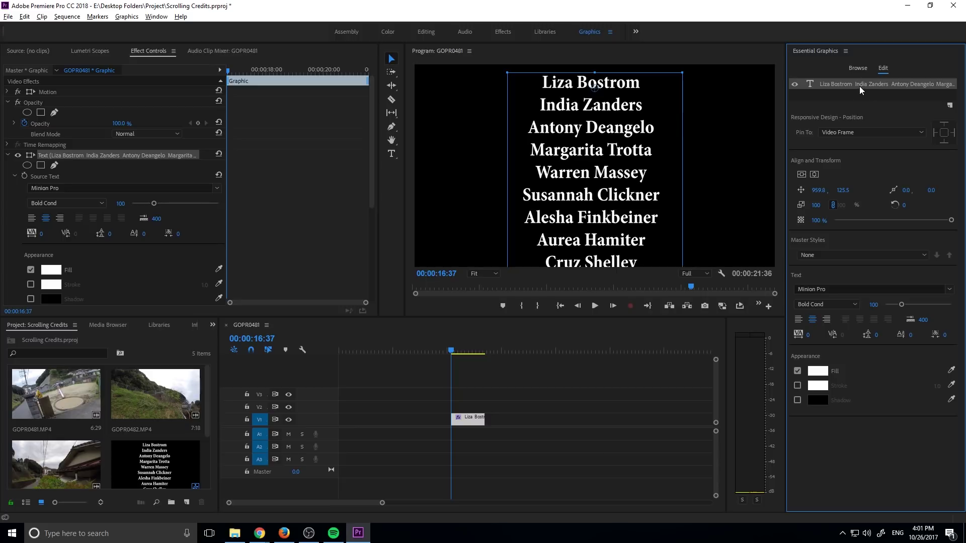
# Deselect the text layer to show the graphic's Responsive Design – Time settings.
pyautogui.click(869, 99)
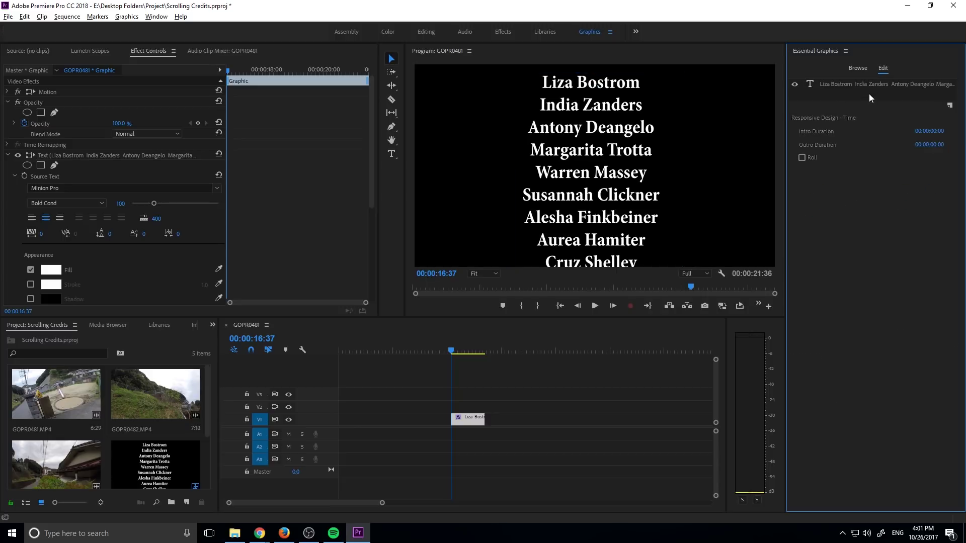
pyautogui.click(866, 85)
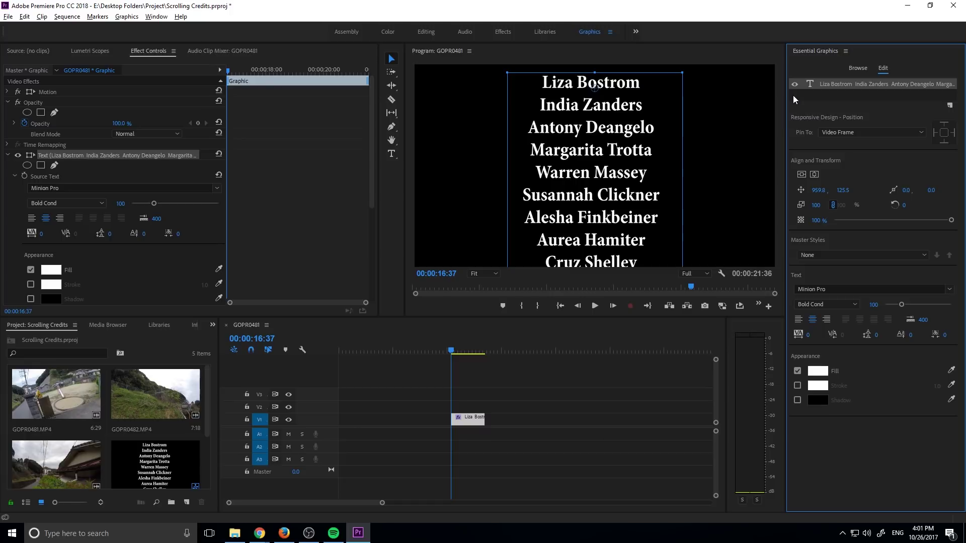
pyautogui.click(838, 95)
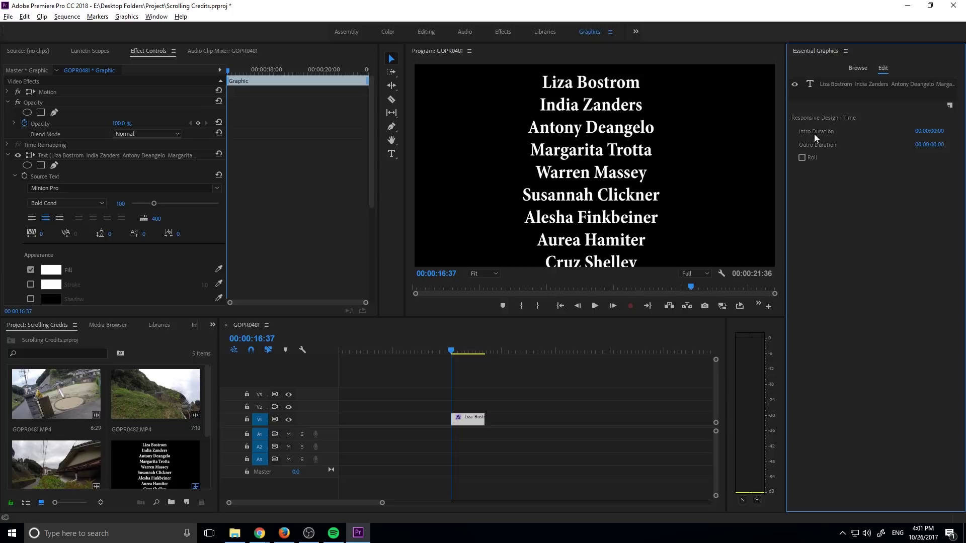
# Turn on Roll, move the credits clip to the sequence start, and preview it.
pyautogui.click(802, 158)
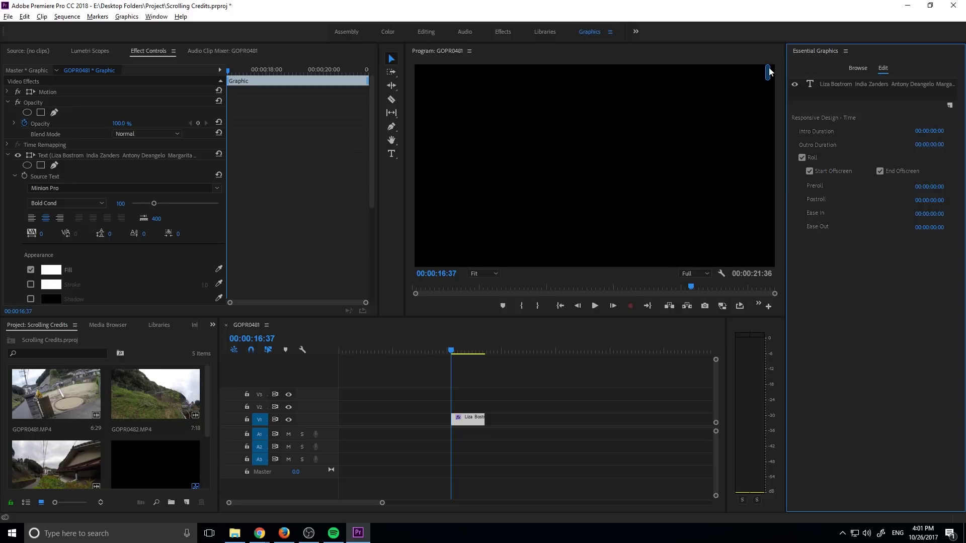
pyautogui.moveTo(766, 73)
pyautogui.mouseDown()
pyautogui.moveTo(767, 243)
pyautogui.moveTo(780, 78)
pyautogui.mouseUp()
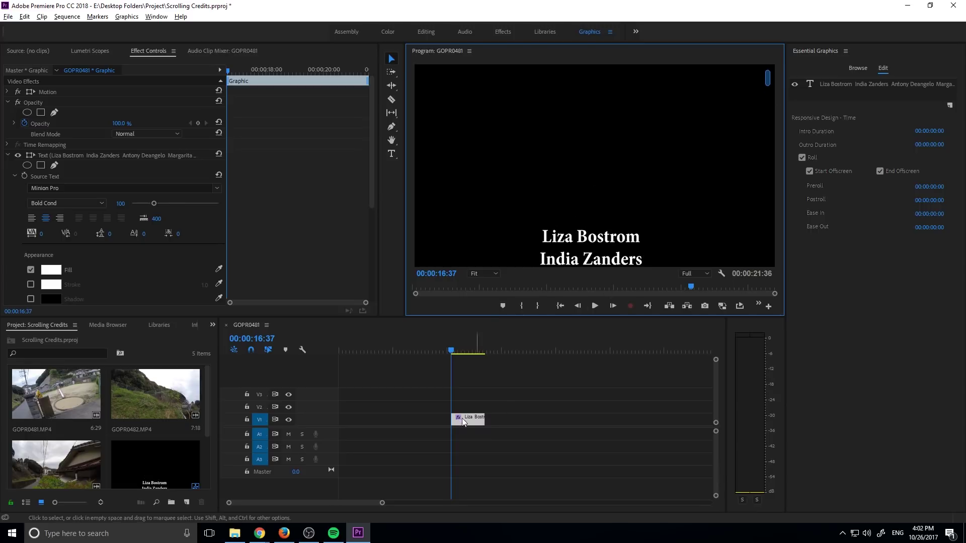
pyautogui.moveTo(466, 424); pyautogui.dragTo(386, 421)
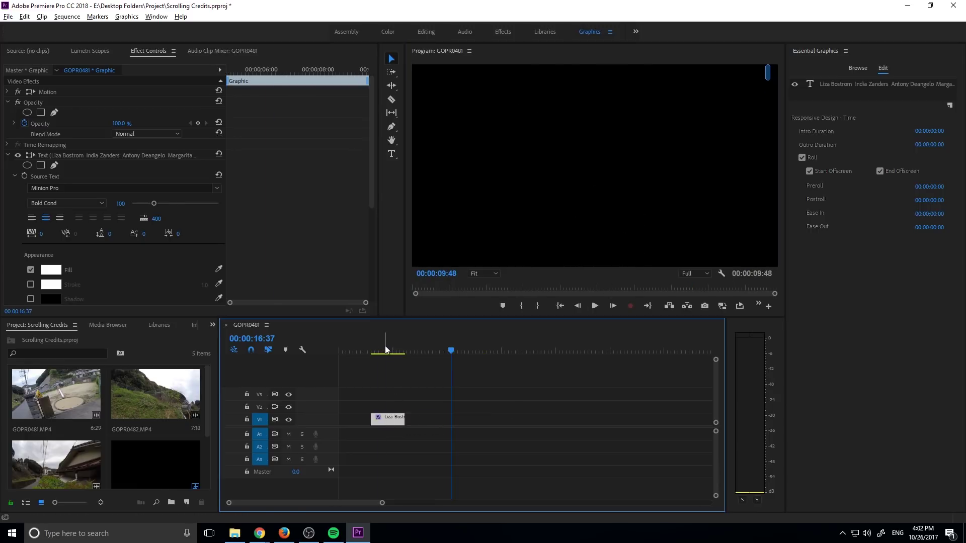
pyautogui.moveTo(360, 351); pyautogui.dragTo(372, 345)
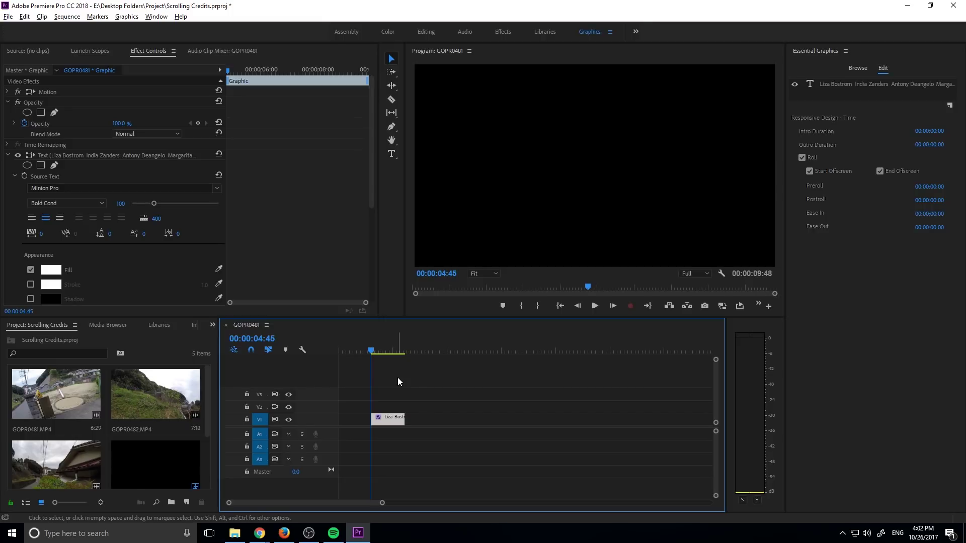
pyautogui.press('space')
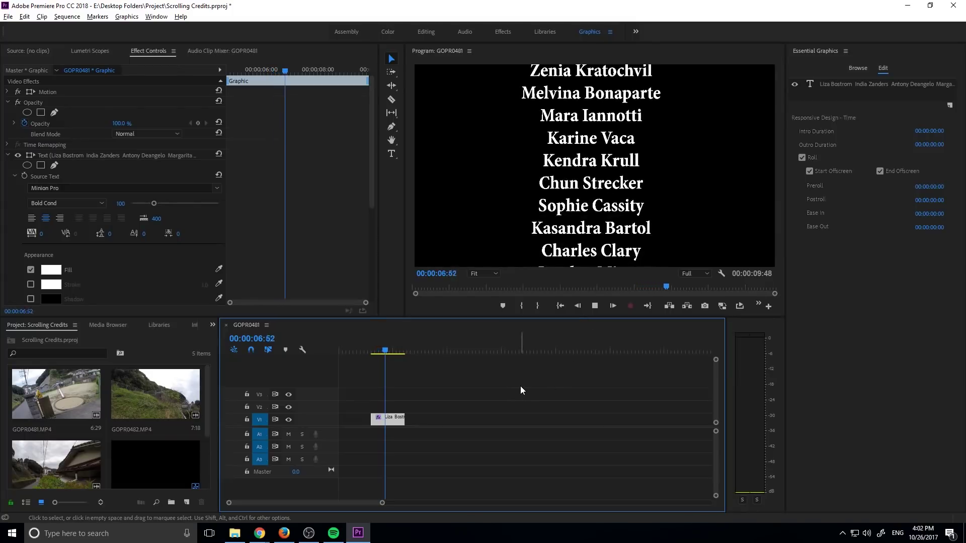
pyautogui.press('space')
# Extend the credits clip by about four seconds and replay the roll from the start.
pyautogui.moveTo(410, 421); pyautogui.dragTo(475, 421)
pyautogui.moveTo(395, 351); pyautogui.dragTo(371, 351)
pyautogui.press('space')
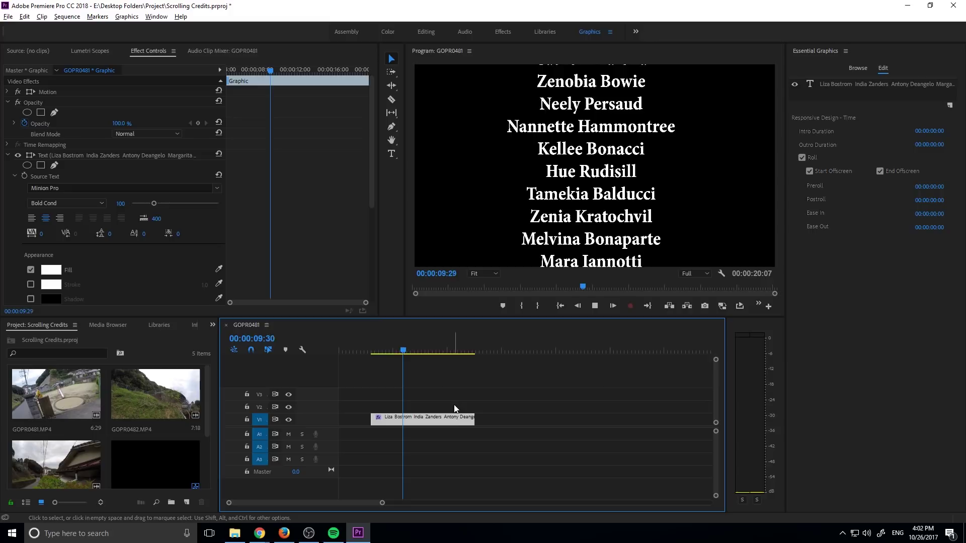
pyautogui.press('space')
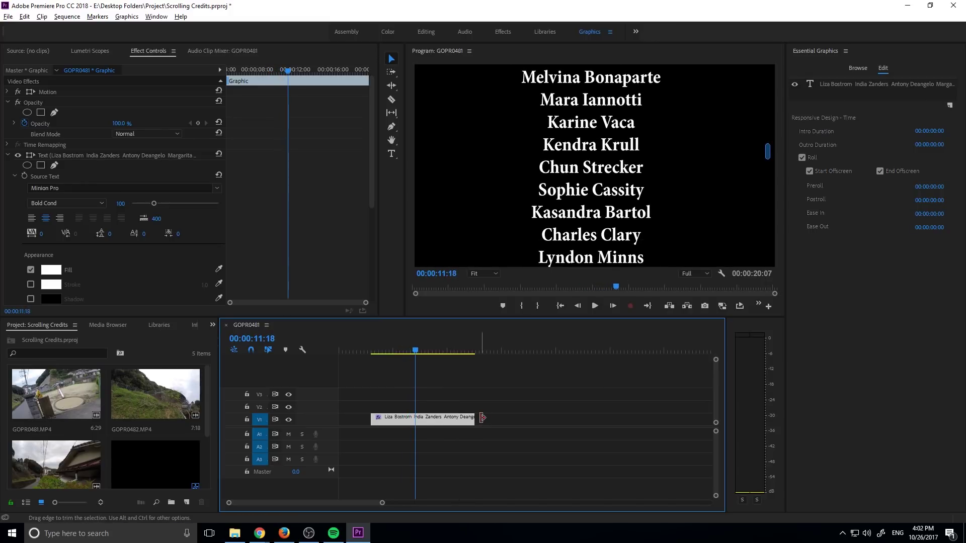
pyautogui.moveTo(481, 418); pyautogui.dragTo(503, 415)
pyautogui.click(370, 351)
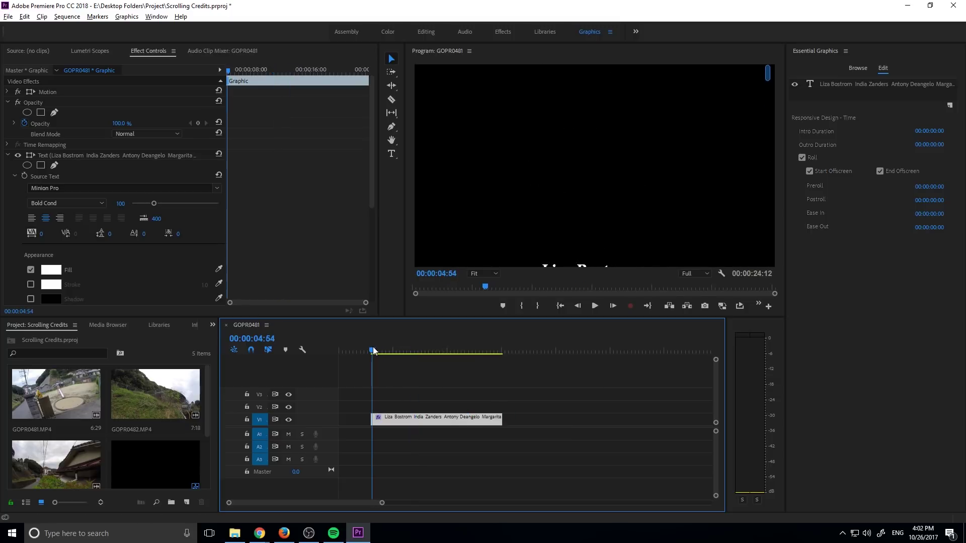
pyautogui.press('space')
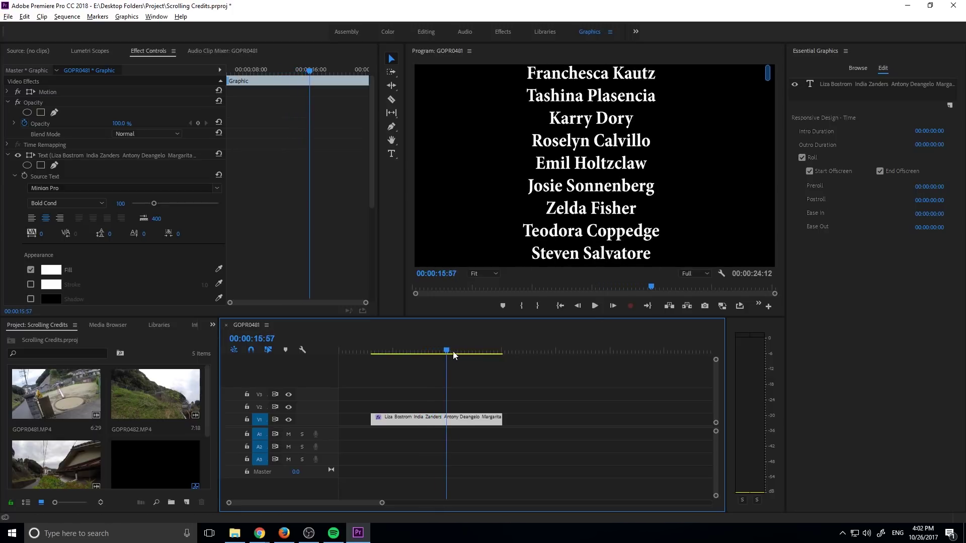
pyautogui.moveTo(453, 352); pyautogui.dragTo(377, 355)
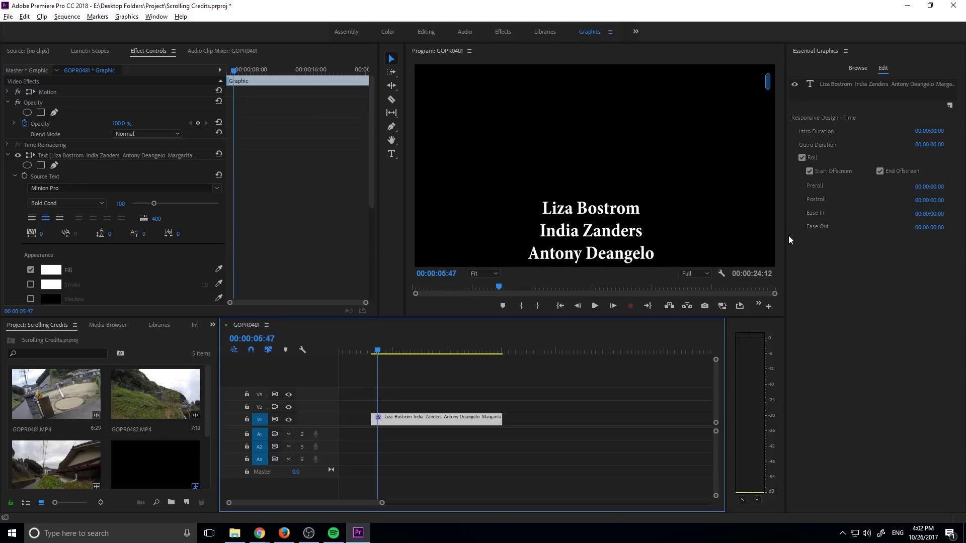
pyautogui.click(810, 172)
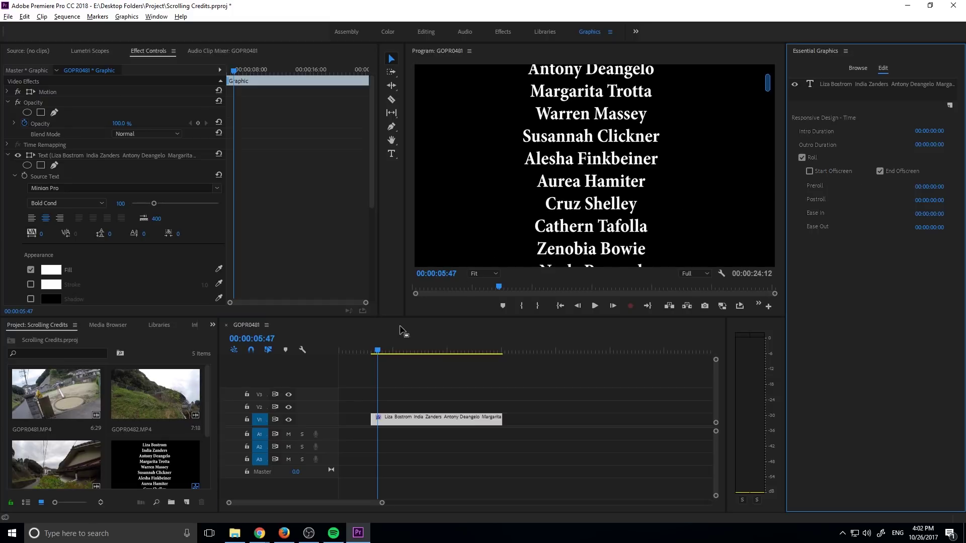
pyautogui.moveTo(383, 349); pyautogui.dragTo(374, 352)
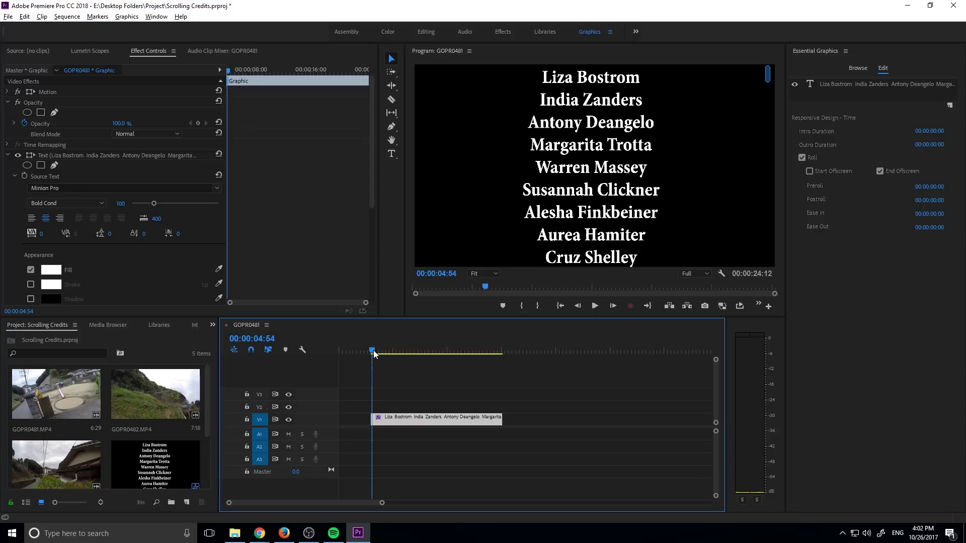
pyautogui.click(809, 172)
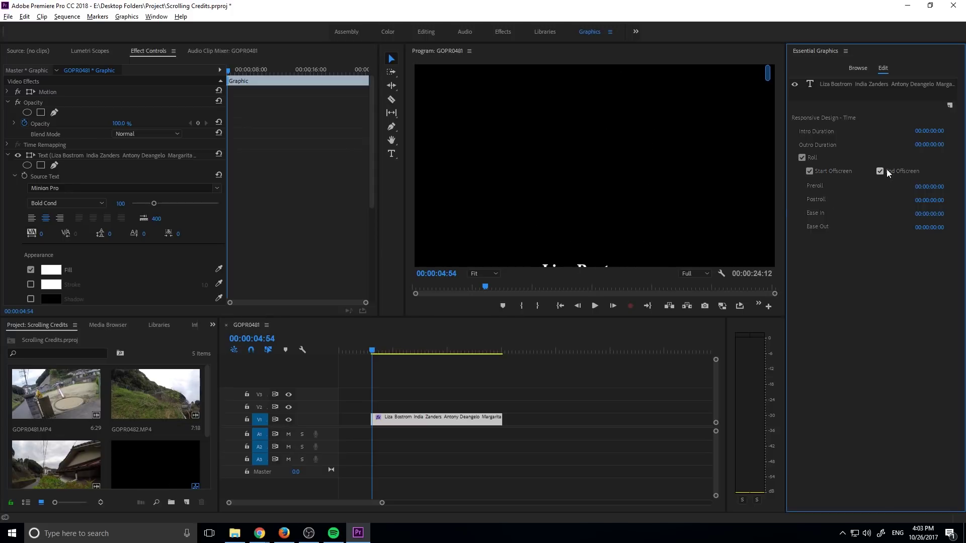
pyautogui.moveTo(492, 350); pyautogui.dragTo(501, 346)
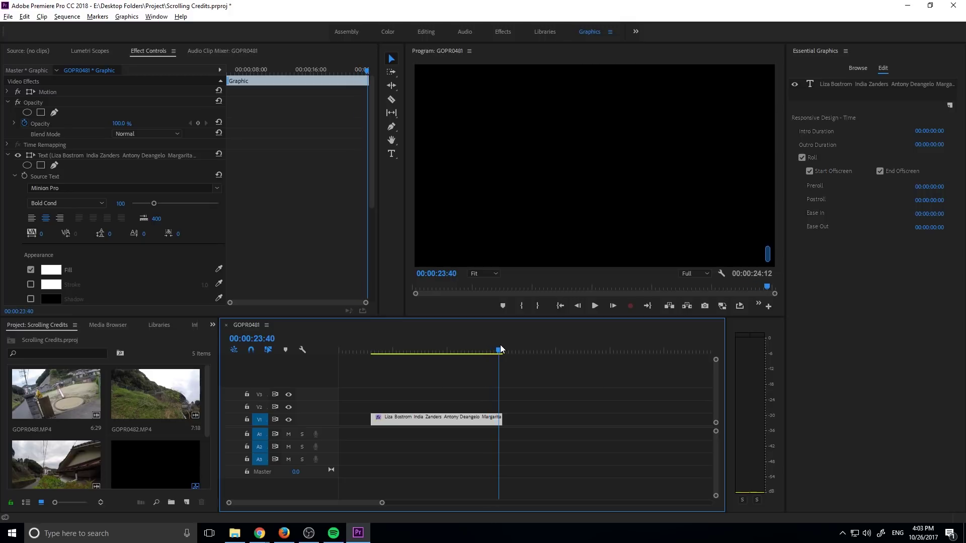
pyautogui.click(887, 171)
pyautogui.moveTo(493, 349)
pyautogui.mouseDown()
pyautogui.moveTo(505, 351)
pyautogui.moveTo(496, 349)
pyautogui.mouseUp()
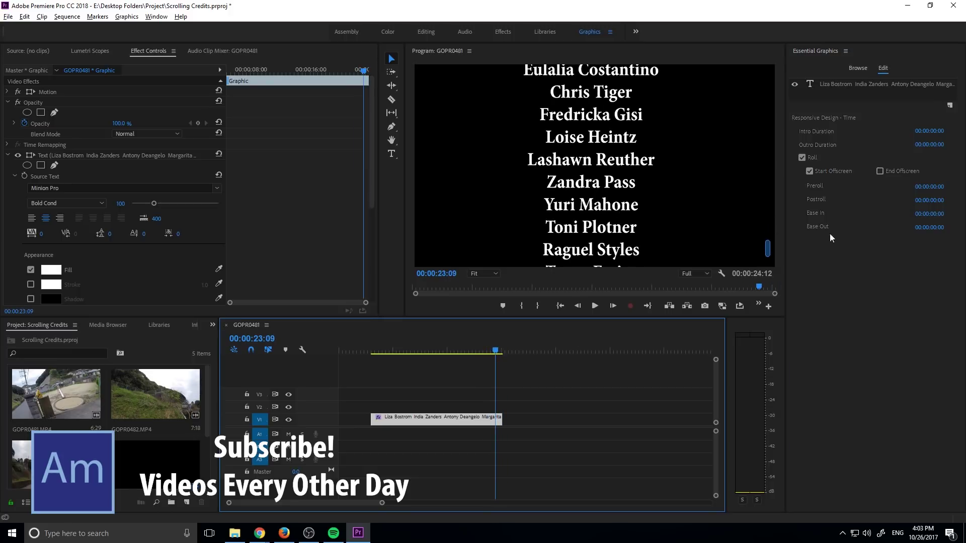
pyautogui.click(880, 171)
pyautogui.moveTo(373, 348); pyautogui.dragTo(423, 342)
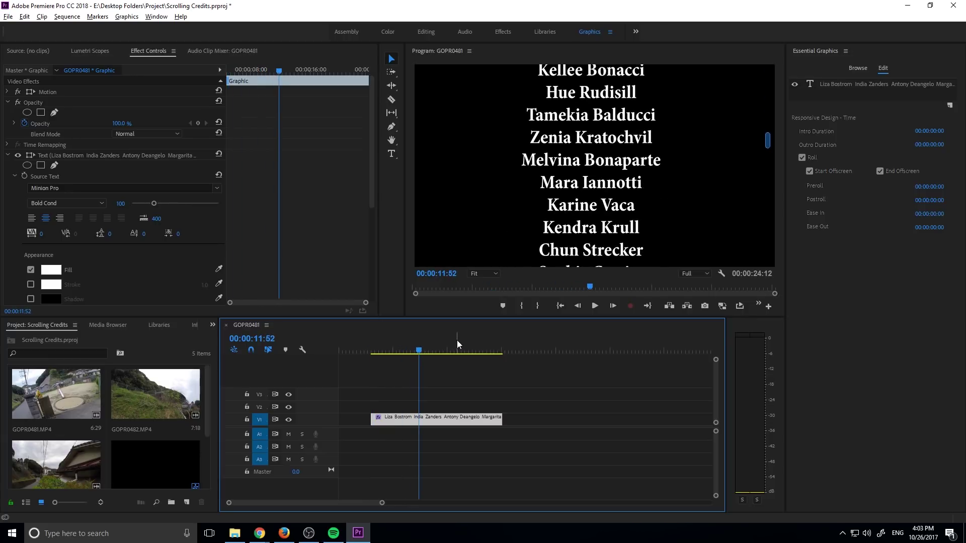
pyautogui.click(447, 349)
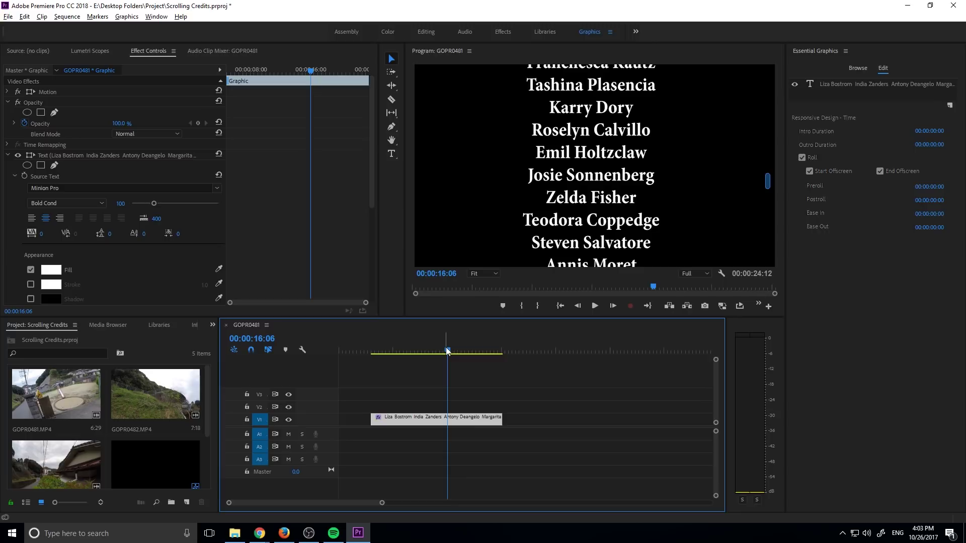
pyautogui.moveTo(445, 346); pyautogui.dragTo(425, 347)
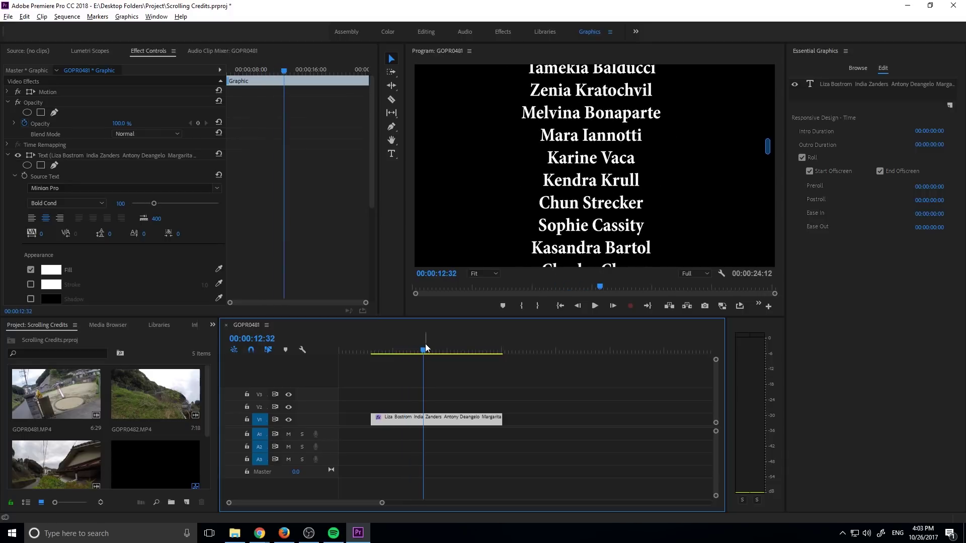